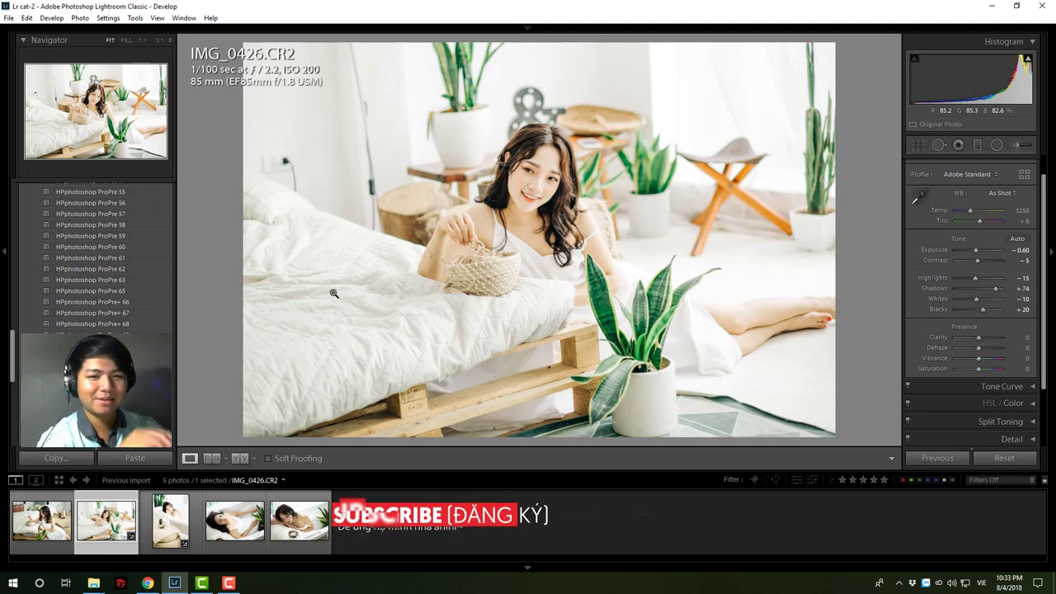
# - Preview HPphotoshop ProPre presets on IMG_0426, starting with ProPre+ 66, then two cooler-toned ones
pyautogui.click(118, 299)
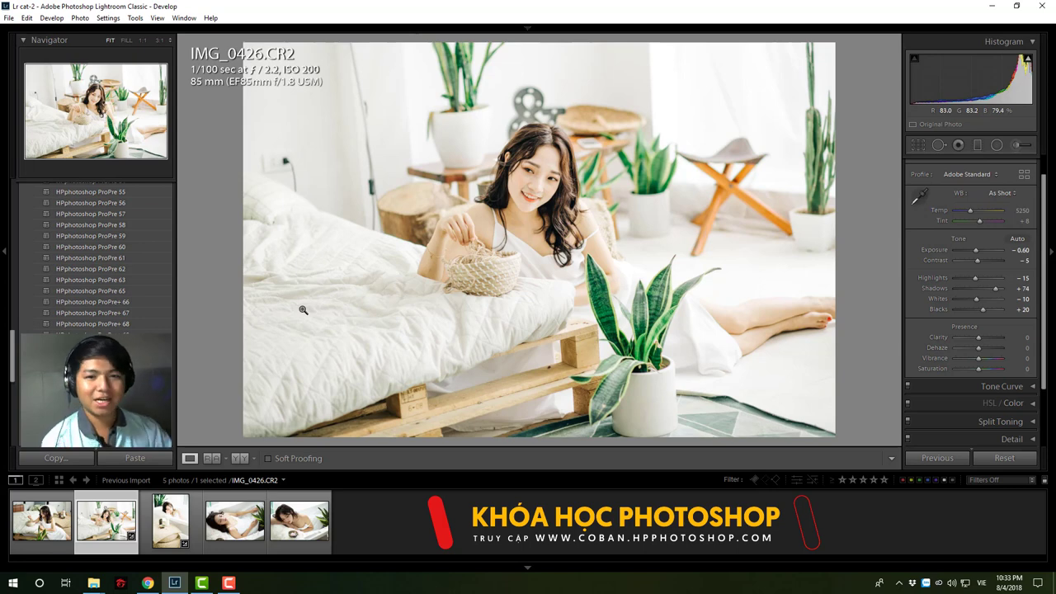
pyautogui.click(136, 357)
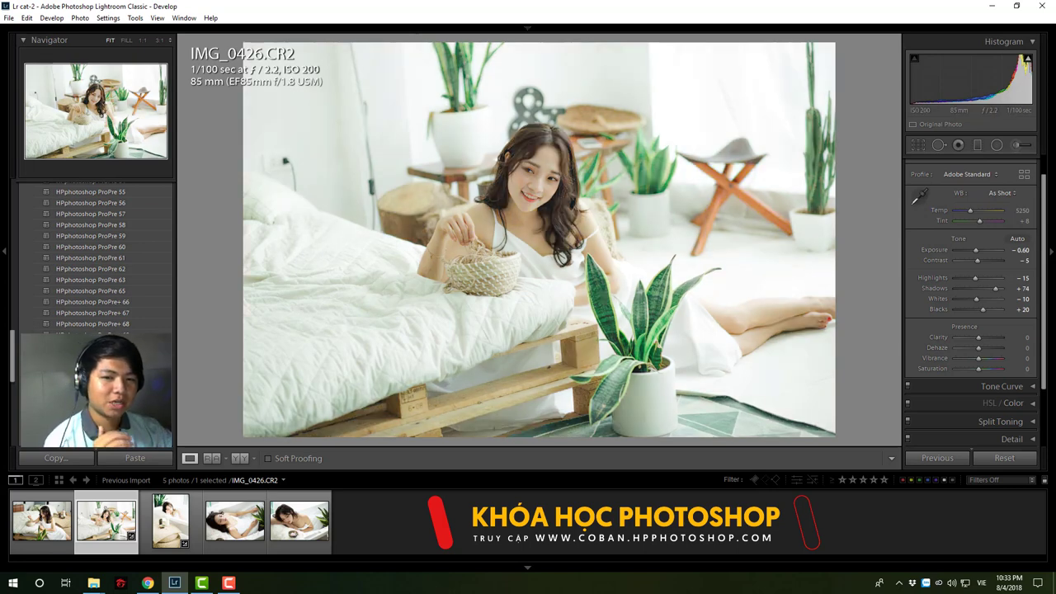
pyautogui.click(136, 363)
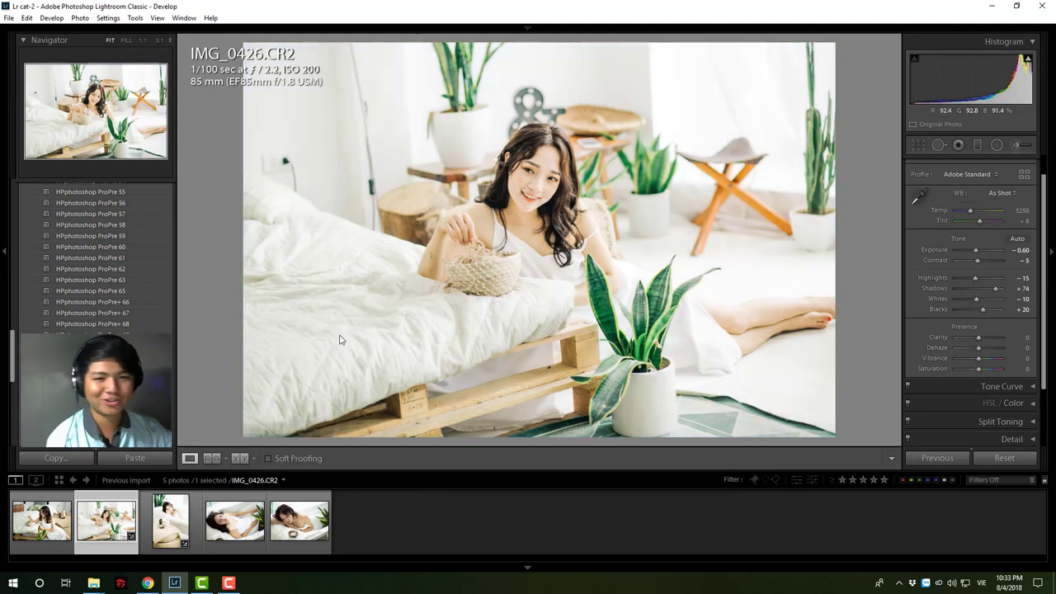
# - Apply another HPphotoshop ProPre preset for a brighter, softer, washed-out pastel tone
pyautogui.click(138, 356)
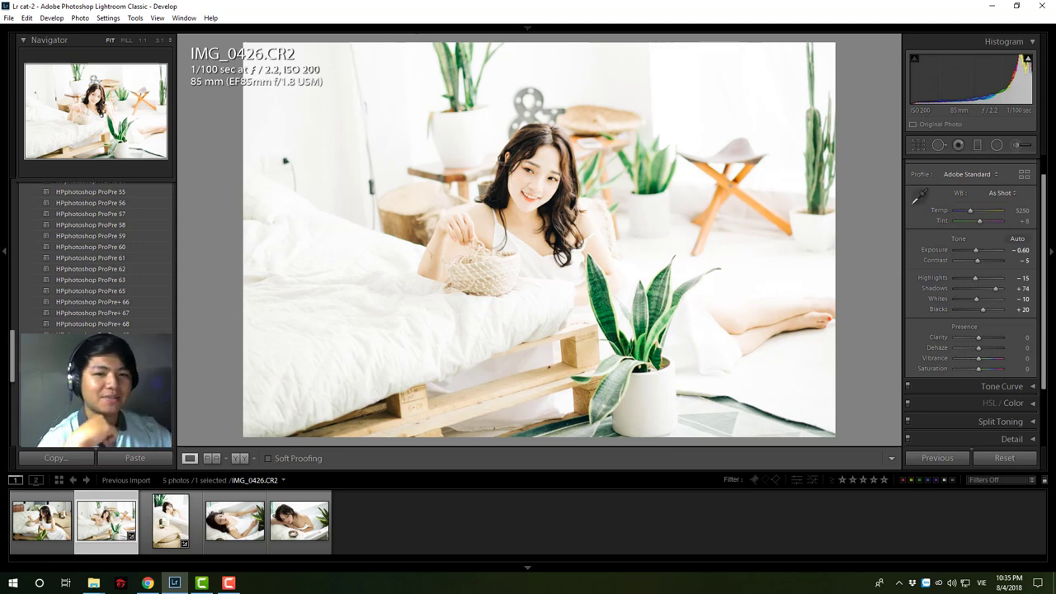
# - Undo back to the original, then redo to Highlights -50, Shadows +79, Whites +15, Blacks +15
pyautogui.hotkey('ctrl', 'z')
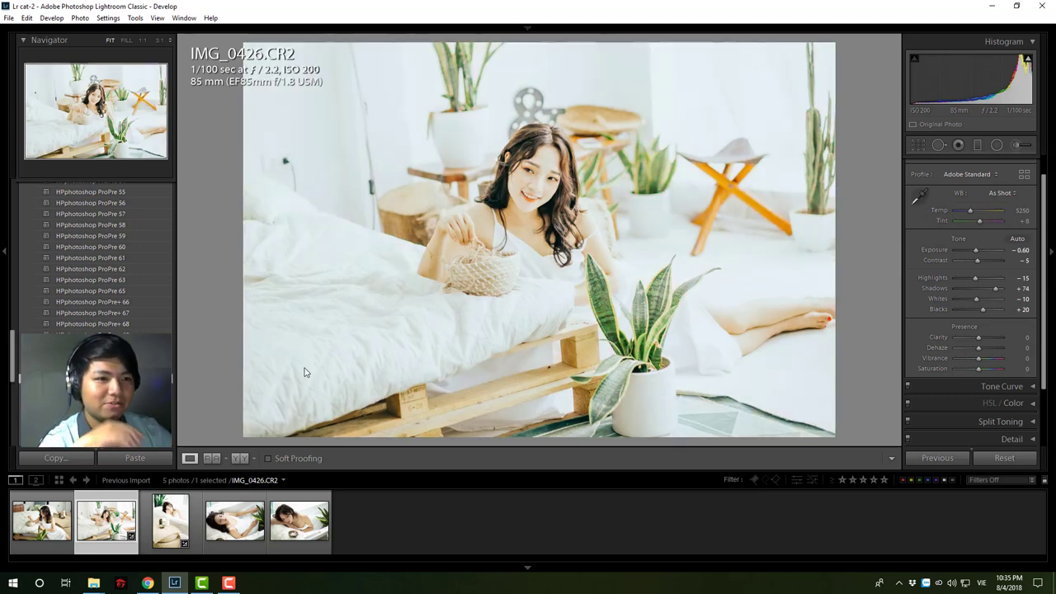
pyautogui.hotkey('ctrl', 'z')
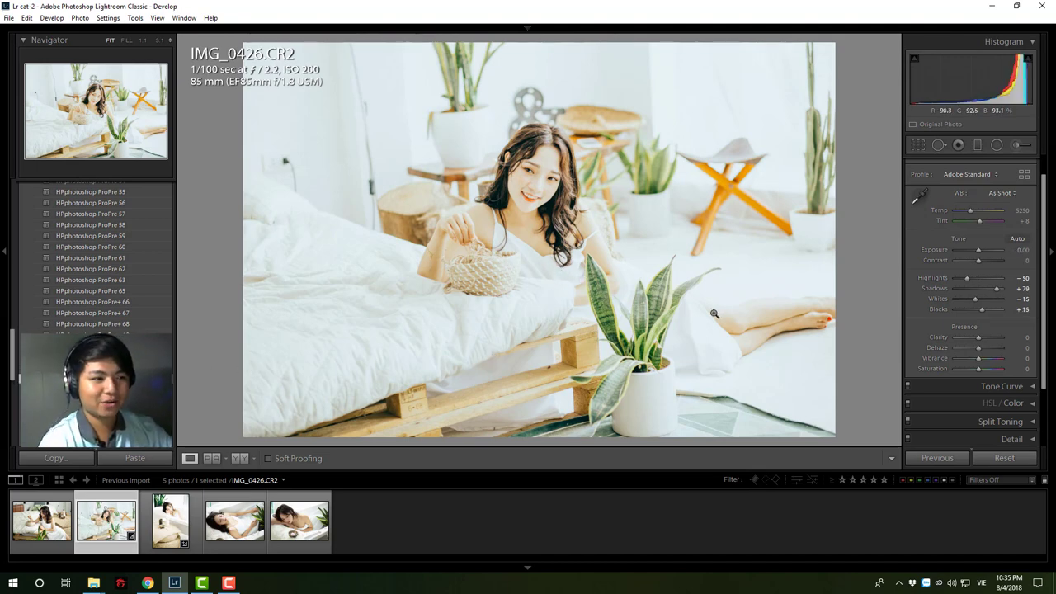
pyautogui.hotkey('ctrl', 'z')
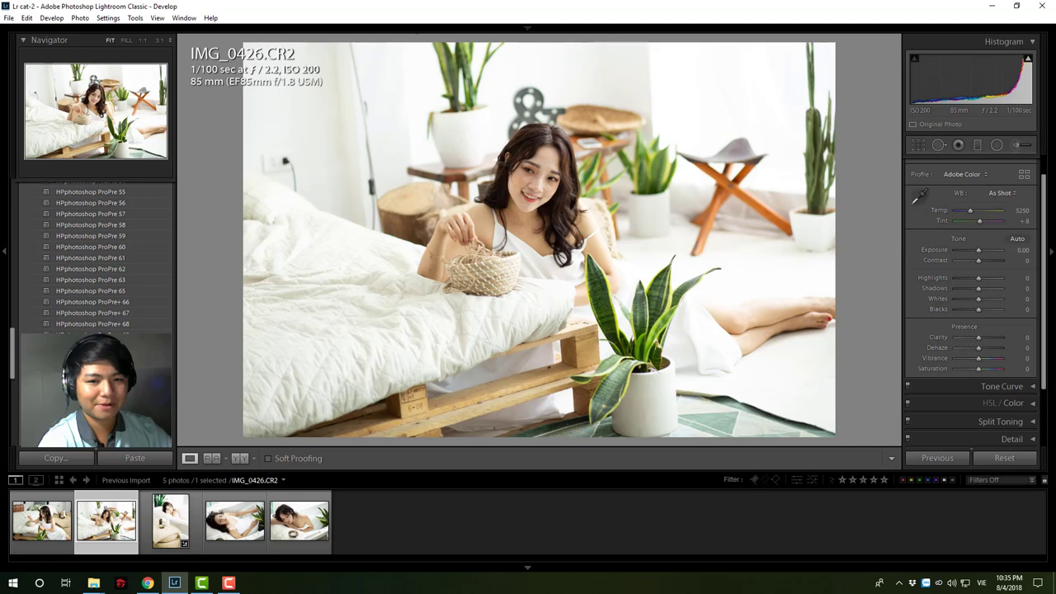
pyautogui.hotkey('ctrl', 'z')
pyautogui.hotkey('ctrl', 'z')
pyautogui.hotkey('ctrl', 'shift', 'z')
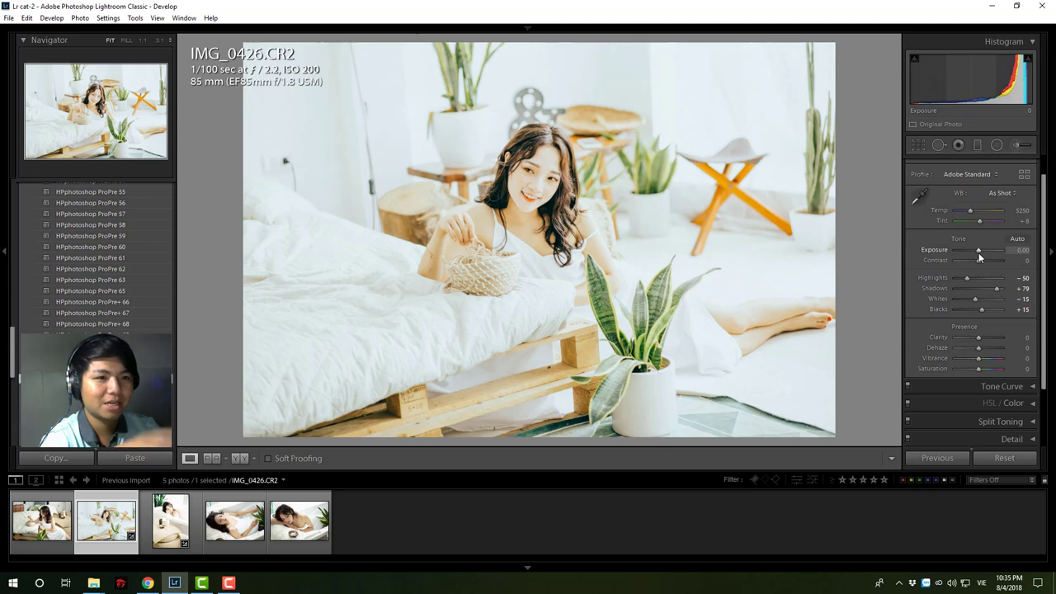
# - Darken exposure to -0.48 and lower contrast to -36 while checking the face at 1:1
pyautogui.moveTo(978, 252); pyautogui.dragTo(976, 252)
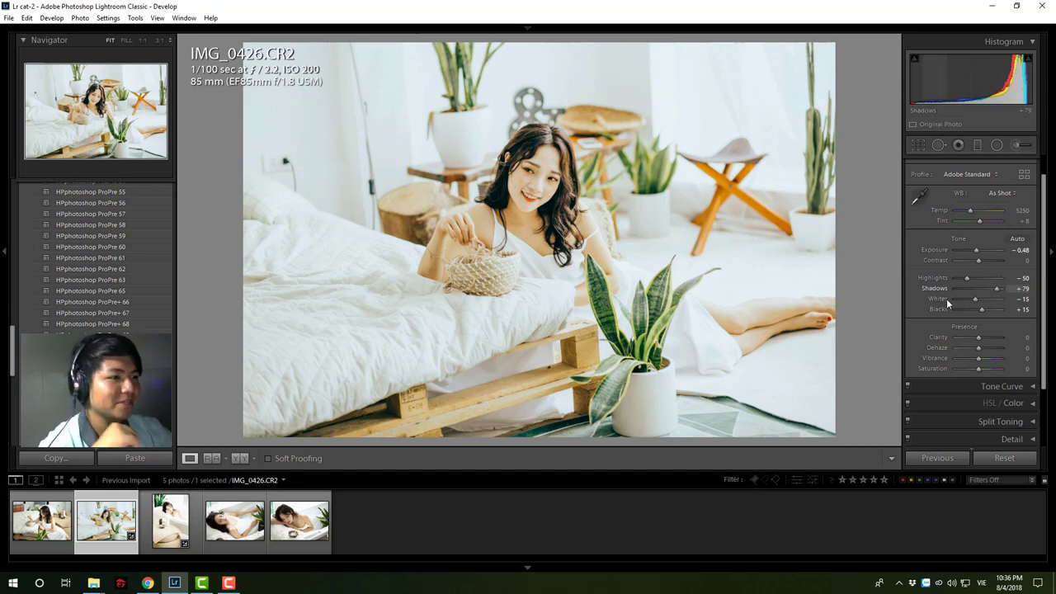
pyautogui.moveTo(980, 262); pyautogui.dragTo(975, 264)
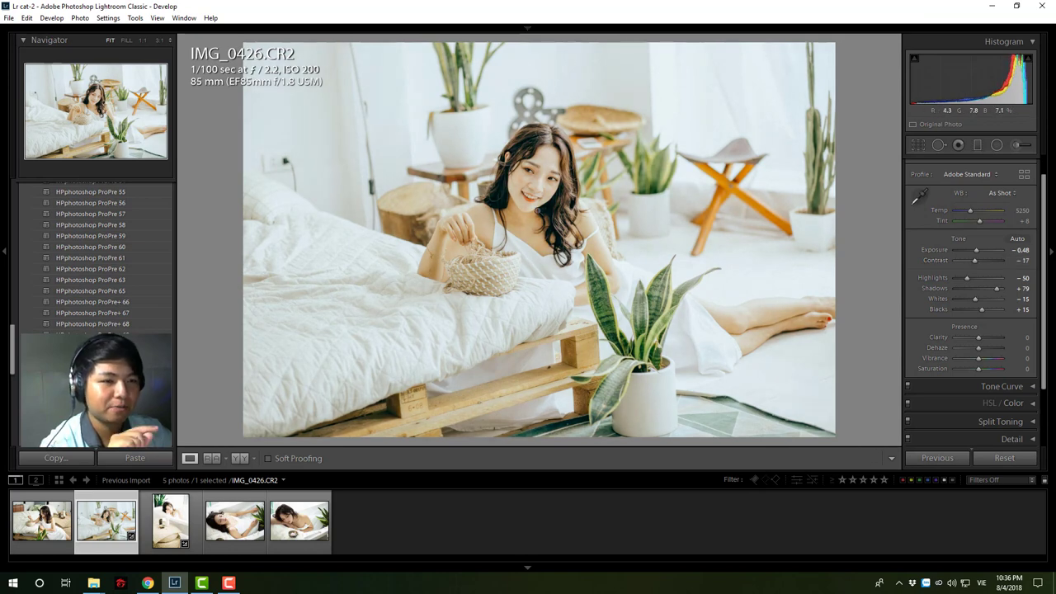
pyautogui.click(465, 209)
pyautogui.moveTo(975, 263); pyautogui.dragTo(969, 262)
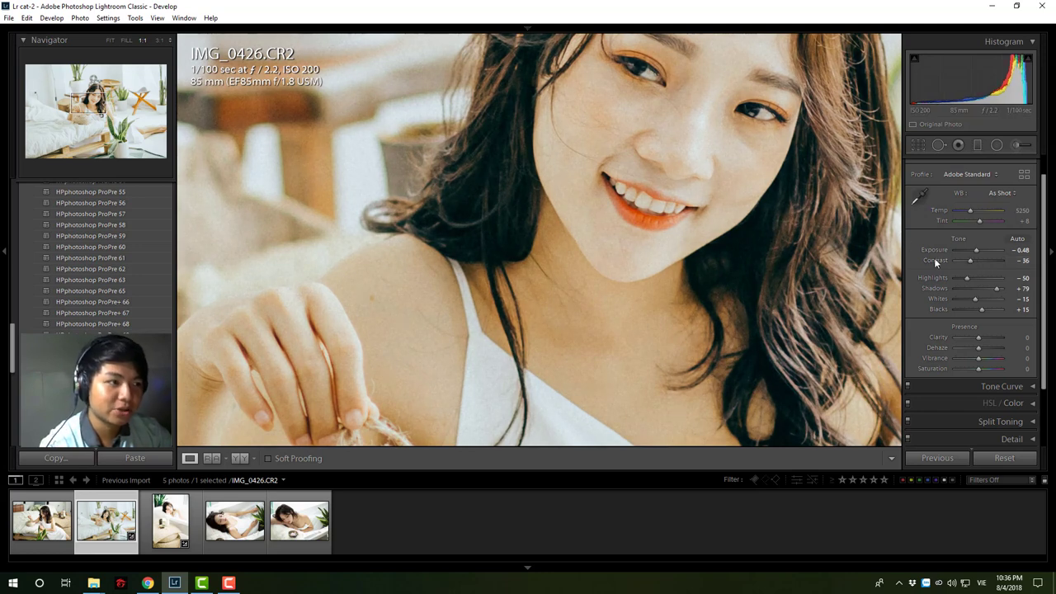
# - Reset contrast, settle it at -38, and warm the white balance to Temp 6000
pyautogui.doubleClick(937, 260)
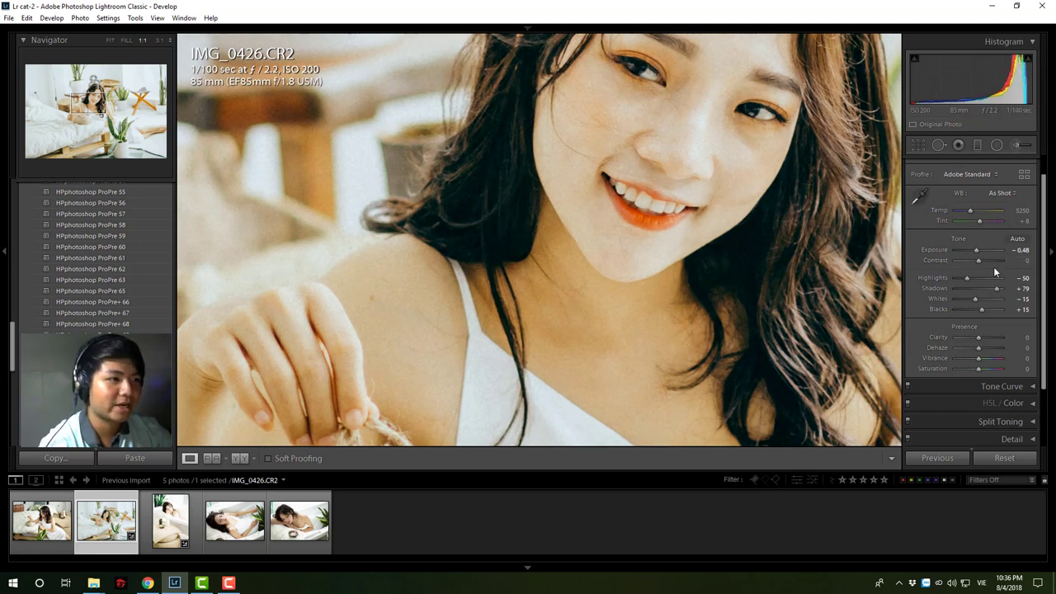
pyautogui.moveTo(974, 262); pyautogui.dragTo(969, 262)
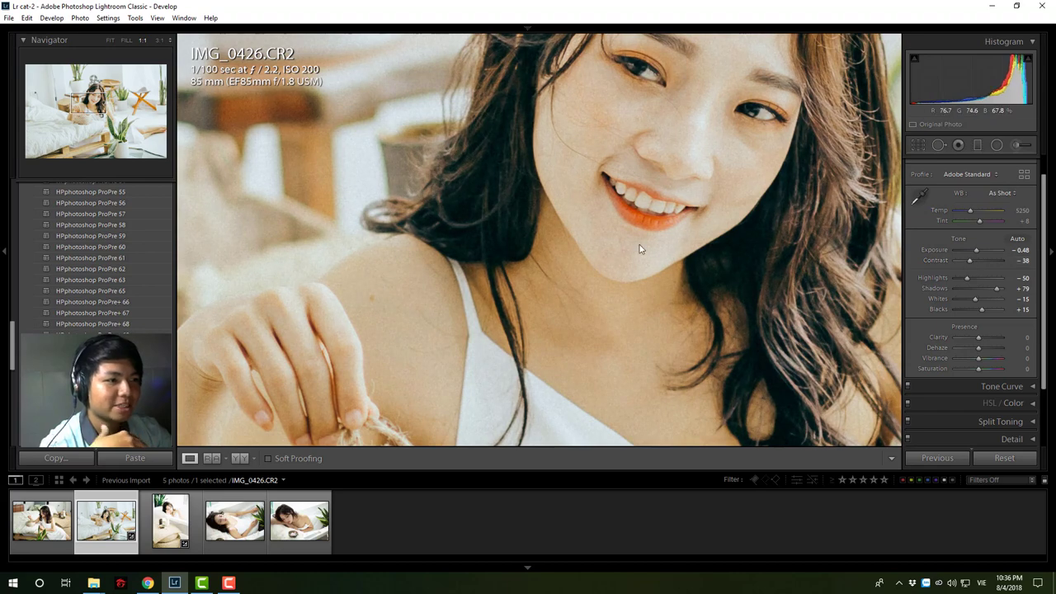
pyautogui.click(545, 215)
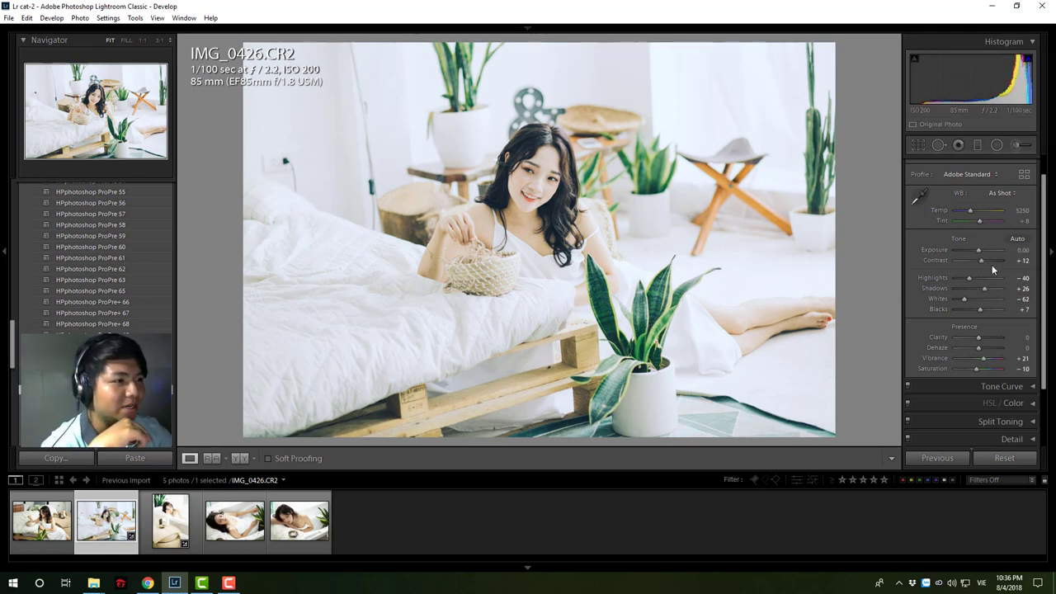
pyautogui.moveTo(966, 212); pyautogui.dragTo(972, 211)
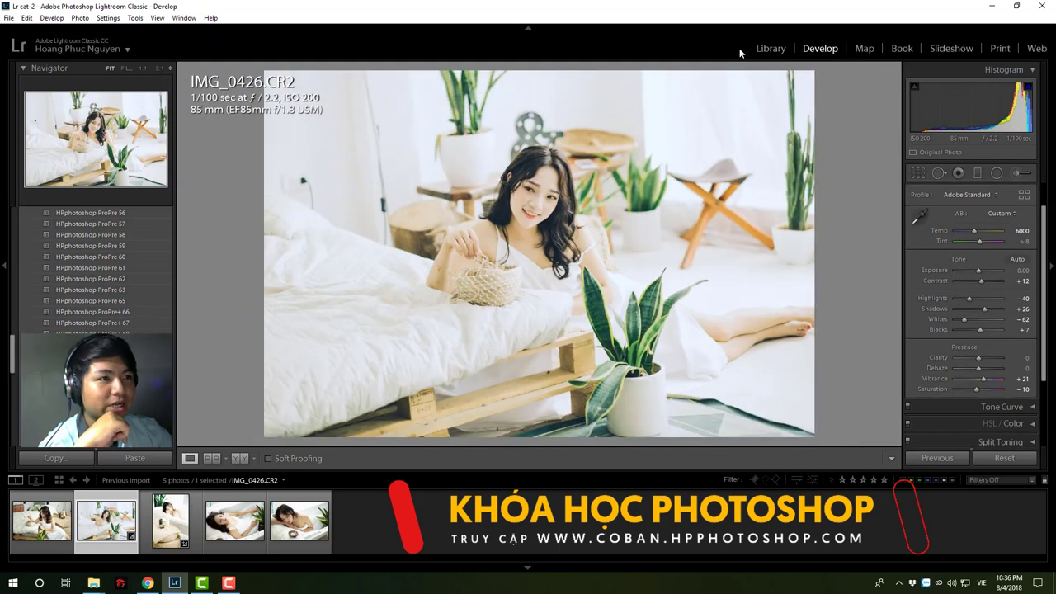
# - Open IMG_1079 from the stock thao phuong la folder in the Develop module
pyautogui.press('e')
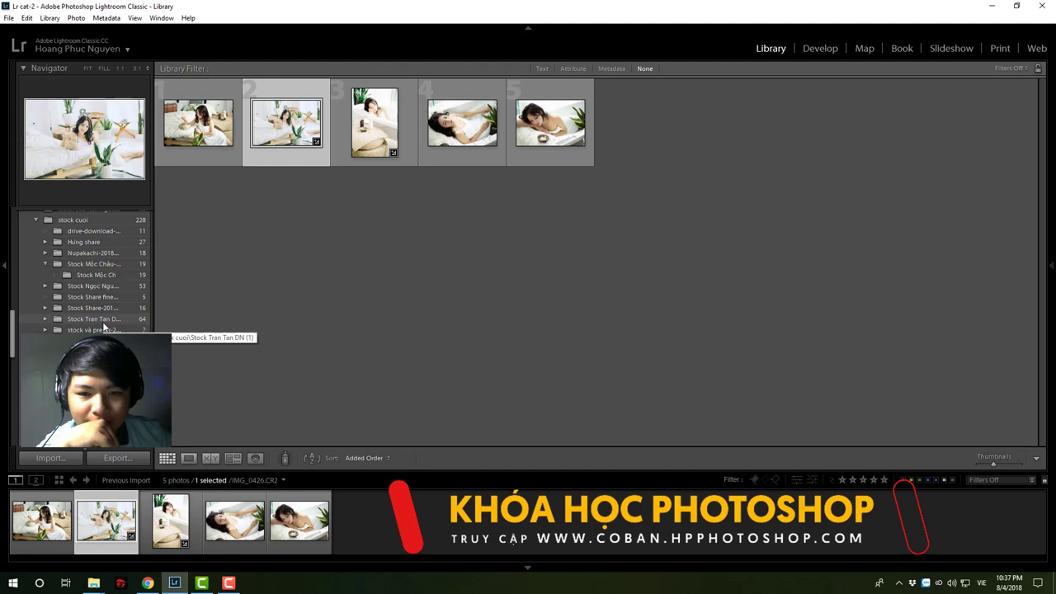
pyautogui.scroll(-3, 103, 329)
pyautogui.scroll(-5, 103, 328)
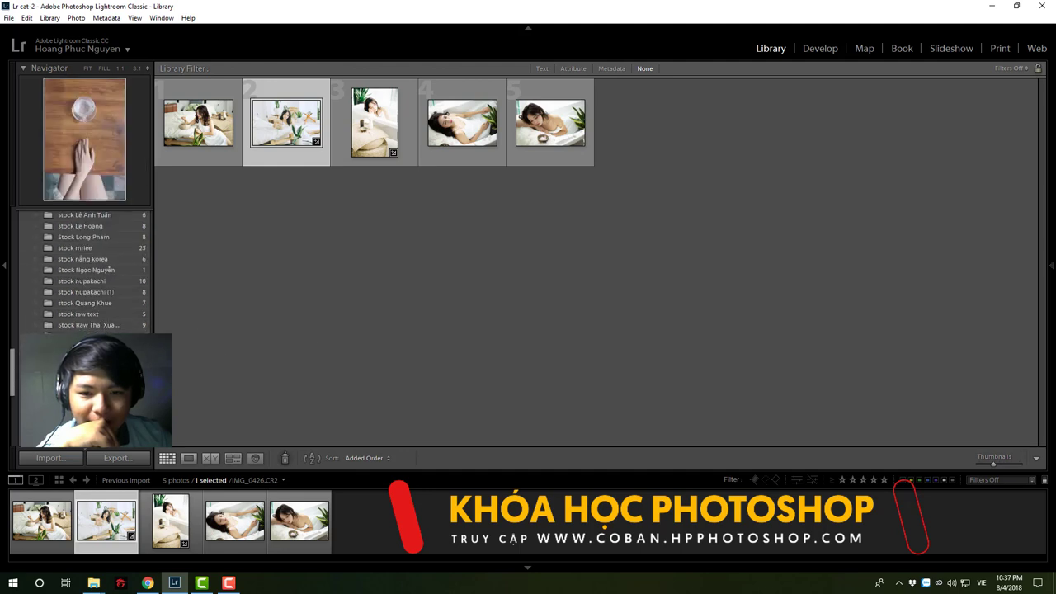
pyautogui.click(90, 358)
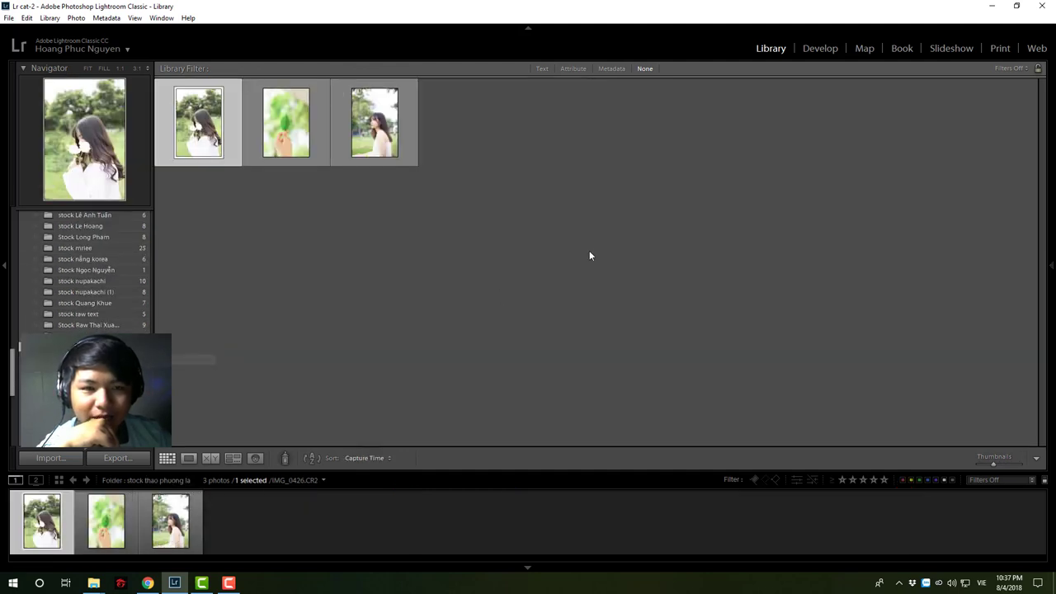
pyautogui.click(822, 48)
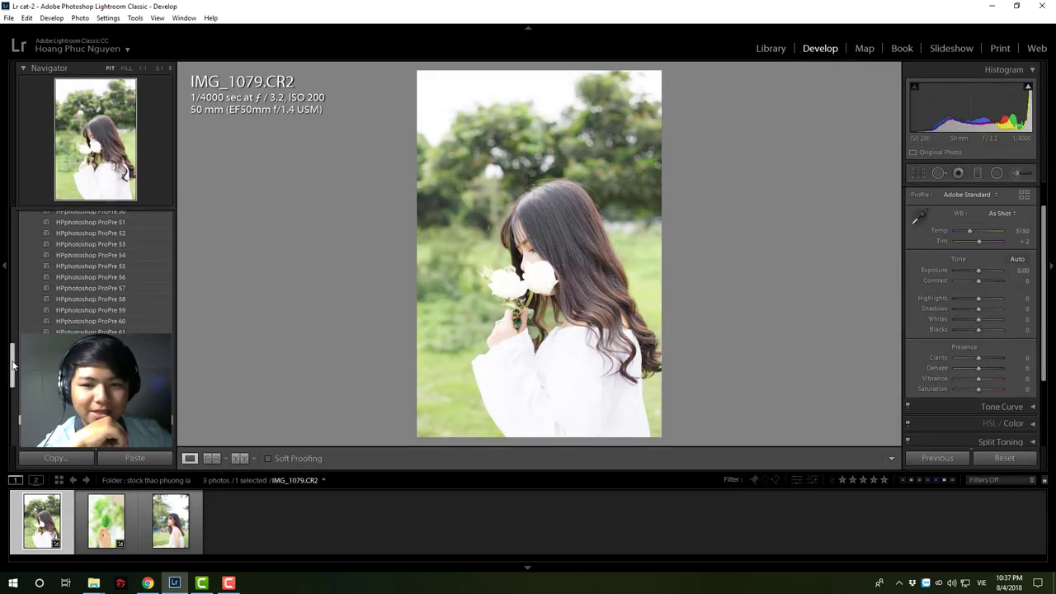
# - Select the leaf photo IMG_5048.JPG and paste the pastel tone settings onto it
pyautogui.moveTo(14, 360); pyautogui.dragTo(13, 367)
pyautogui.click(113, 532)
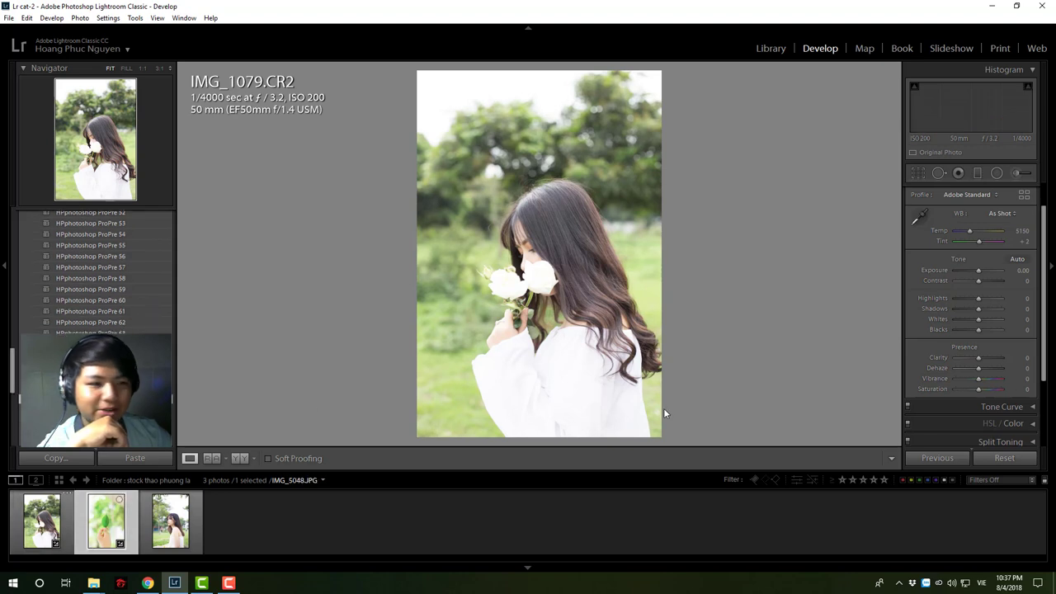
pyautogui.click(1011, 458)
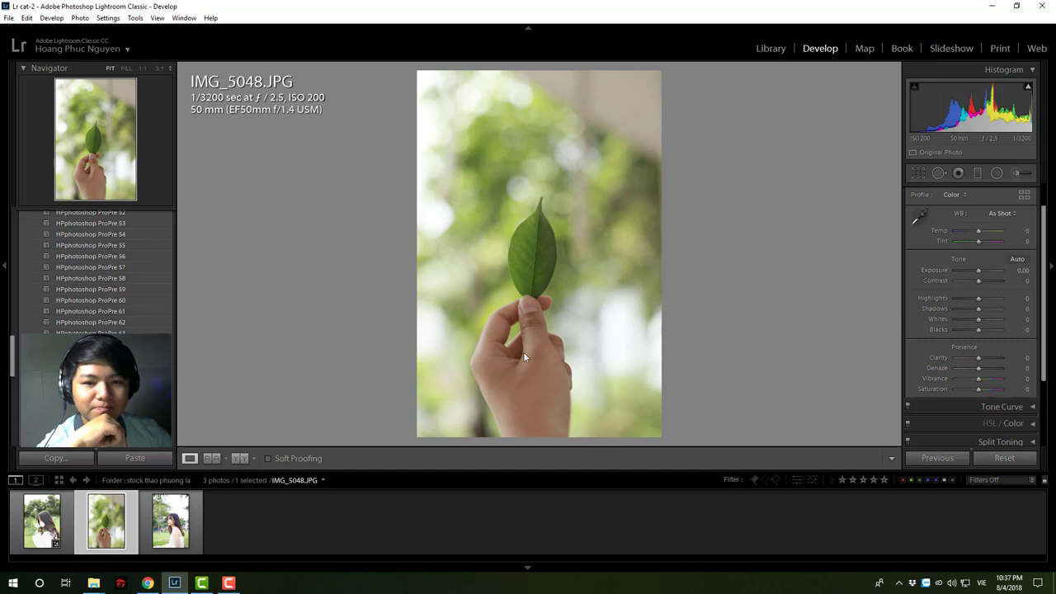
pyautogui.hotkey('ctrl', 'shift', 'v')
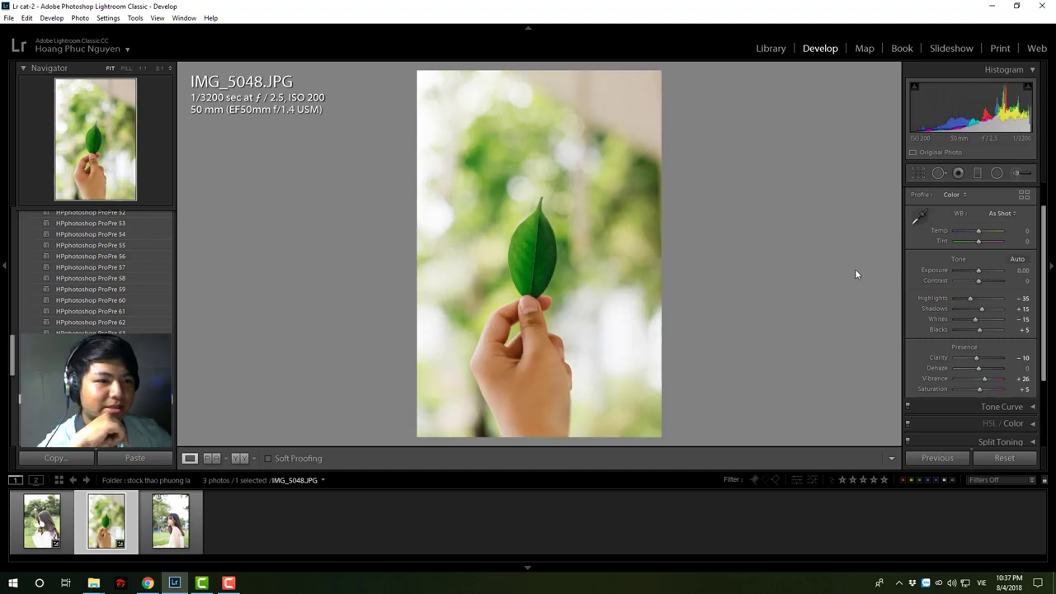
# - Raise the leaf photo's exposure to +0.95 and compare Before/After, then open IMG_7096.CR2
pyautogui.click(983, 270)
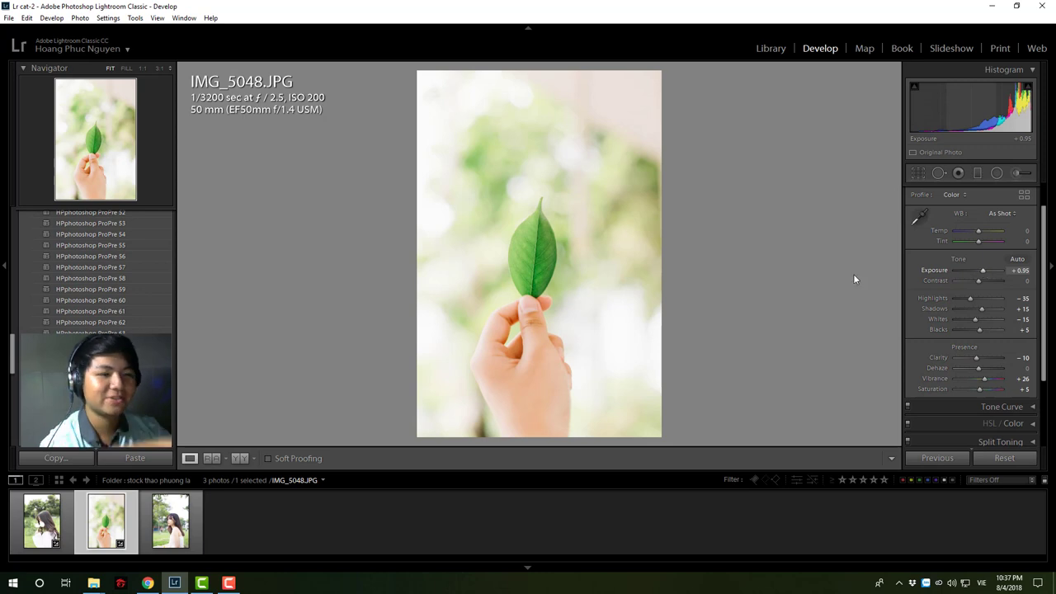
pyautogui.press('\\')
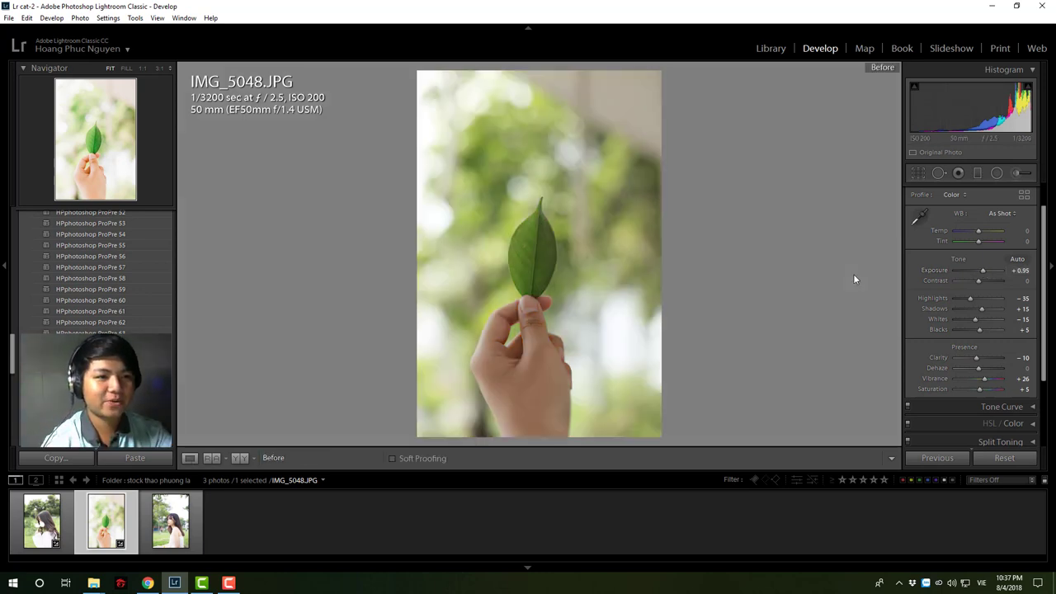
pyautogui.press('\\')
pyautogui.press('\\')
pyautogui.press('\\')
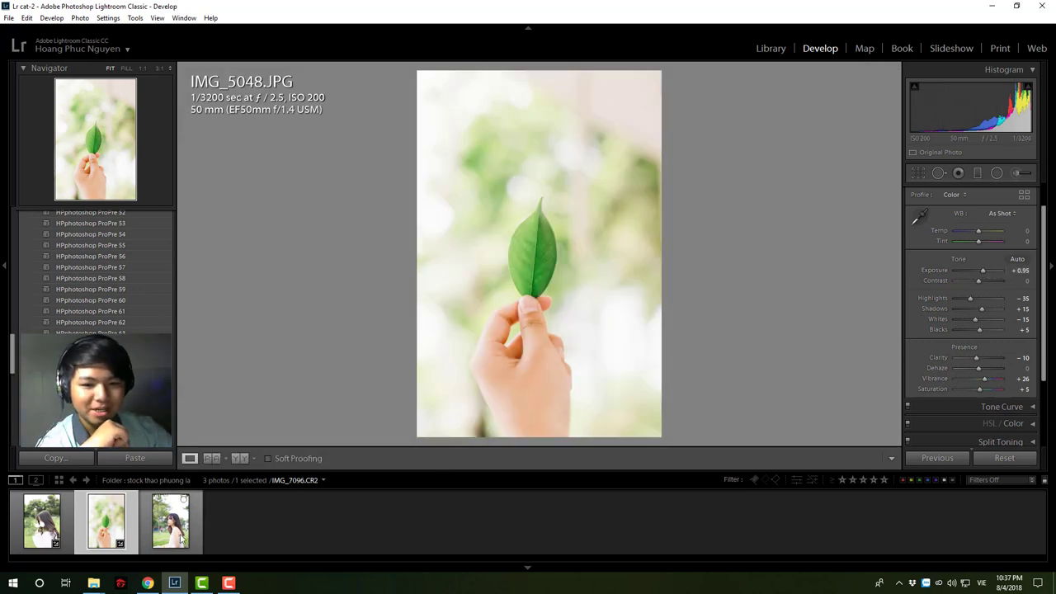
pyautogui.click(182, 540)
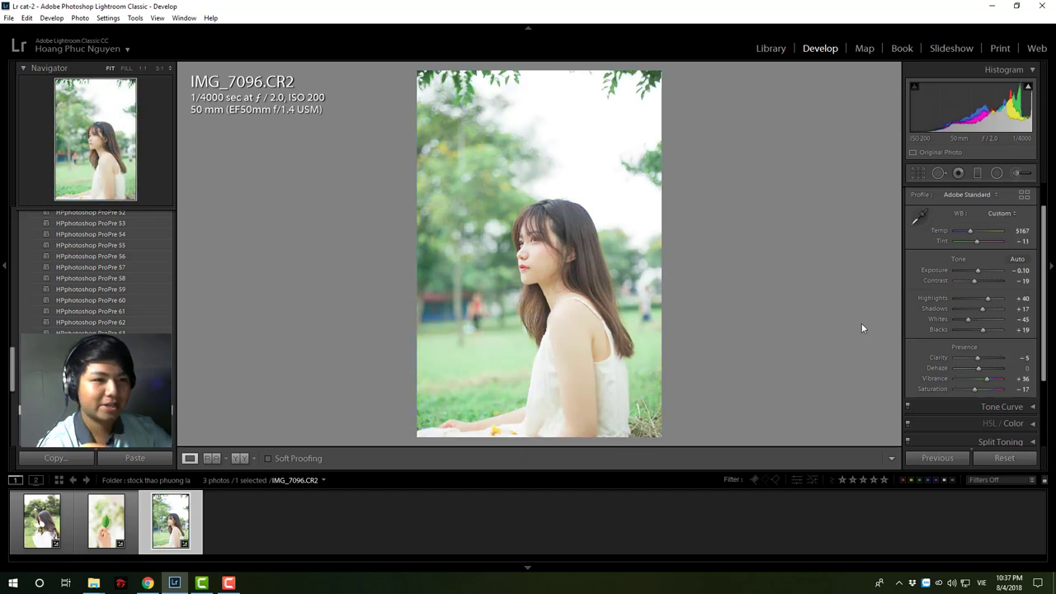
# - Raise the seated-girl portrait's contrast from -19 to +26, checking the face at 1:1 and Before/After
pyautogui.moveTo(980, 280); pyautogui.dragTo(984, 280)
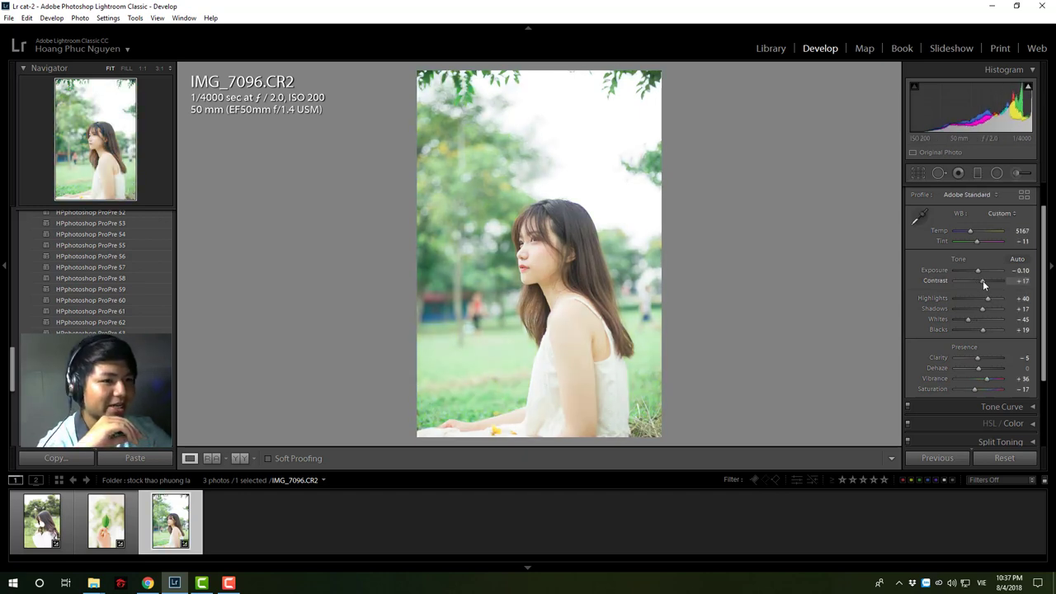
pyautogui.click(528, 255)
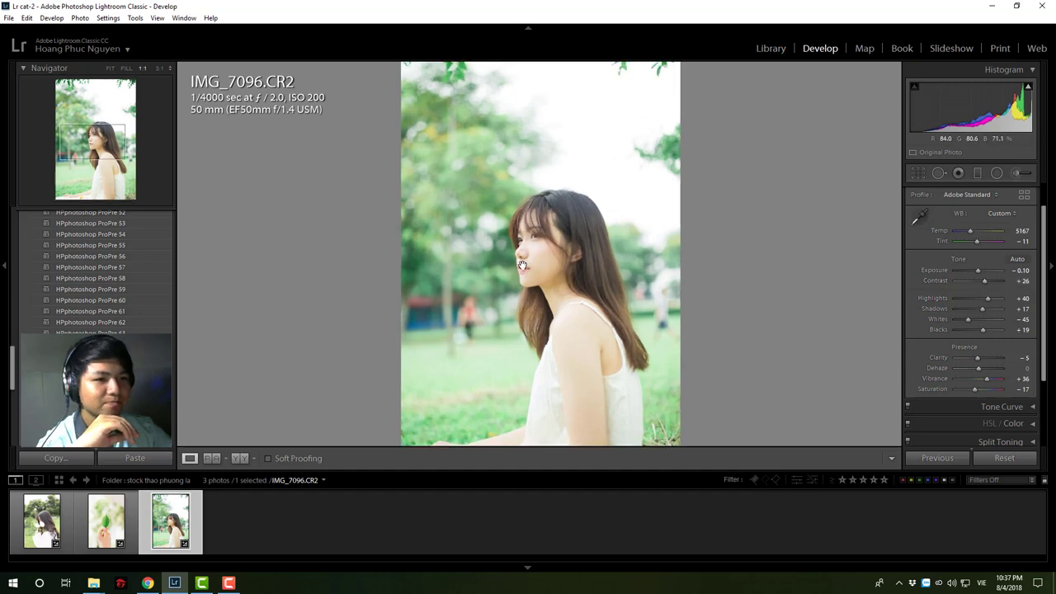
pyautogui.click(432, 270)
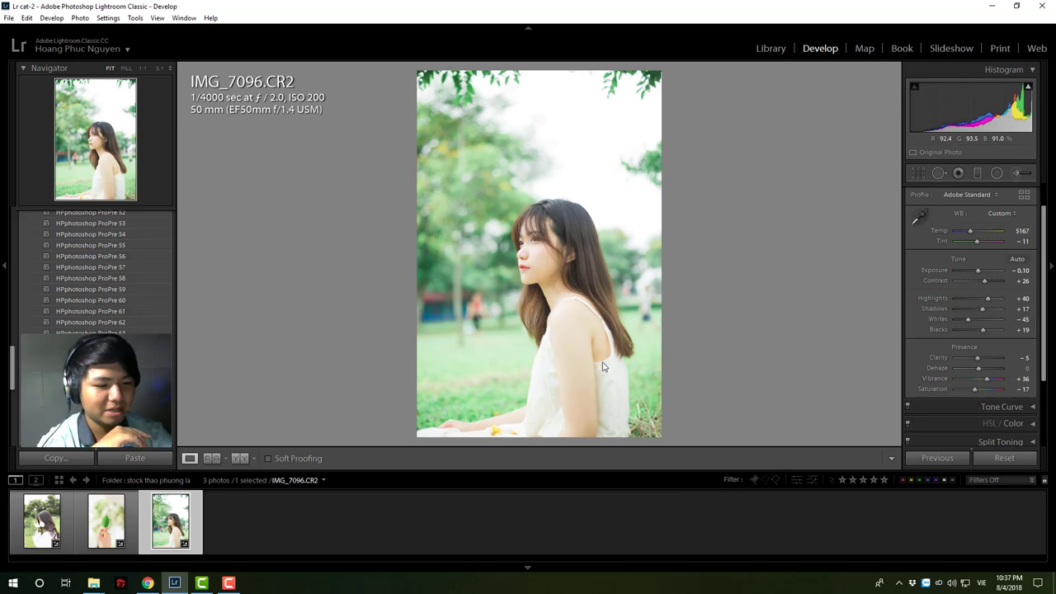
pyautogui.press('\\')
pyautogui.press('\\')
pyautogui.press('\\')
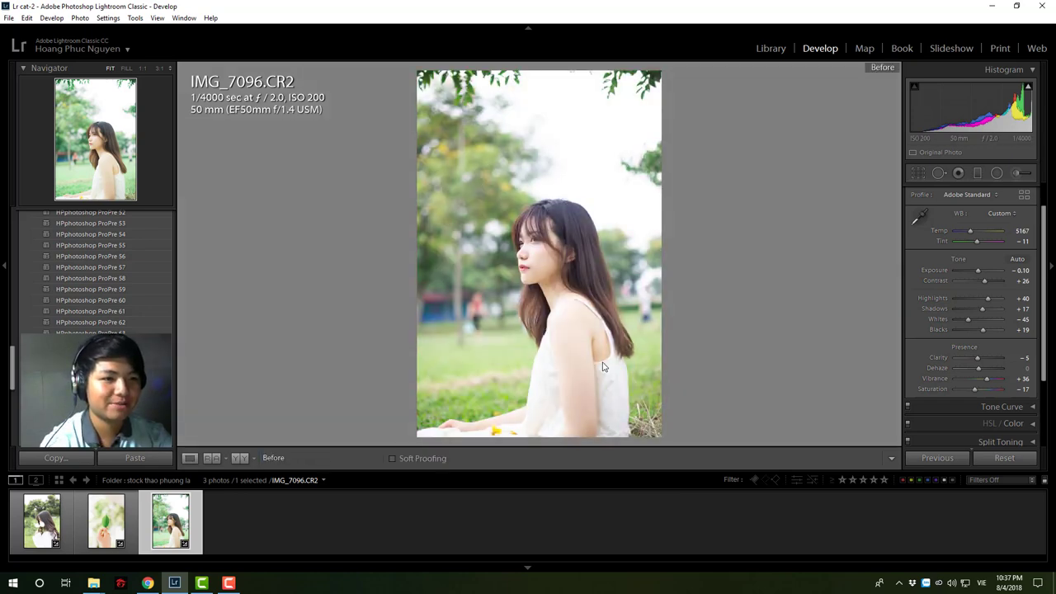
pyautogui.press('\\')
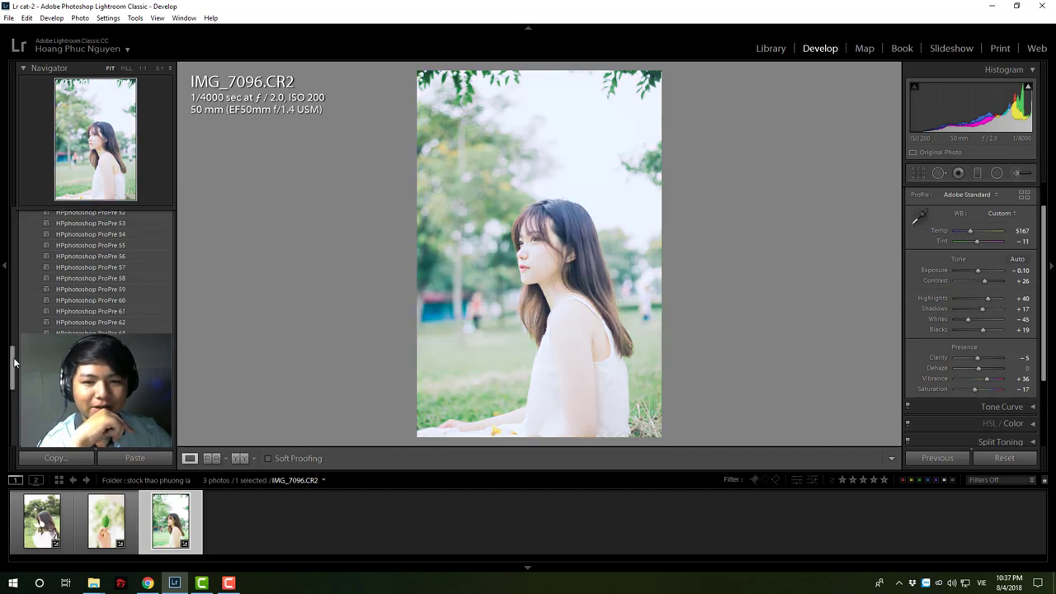
pyautogui.scroll(-1, 14, 362)
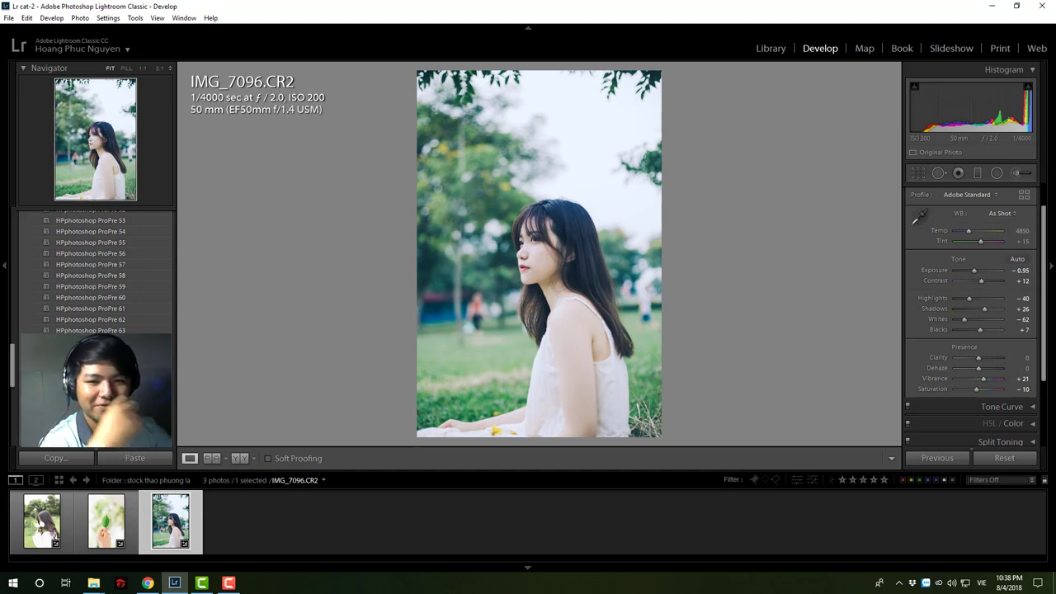
# - Apply a bright HPphotoshop pastel preset, then set exposure to −0.60 and contrast to −21
pyautogui.click(90, 330)
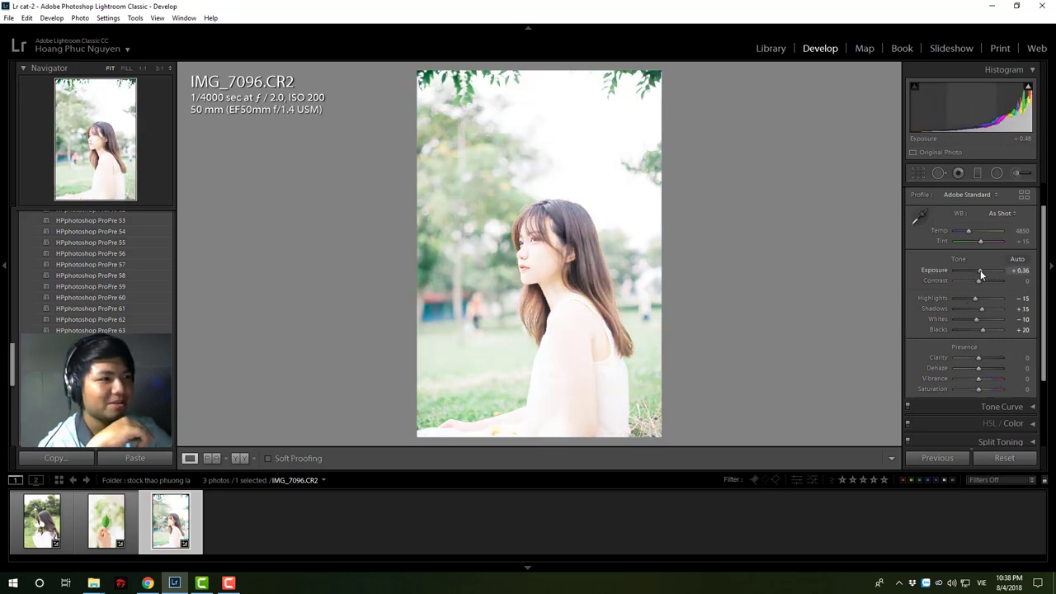
pyautogui.moveTo(981, 270); pyautogui.dragTo(977, 270)
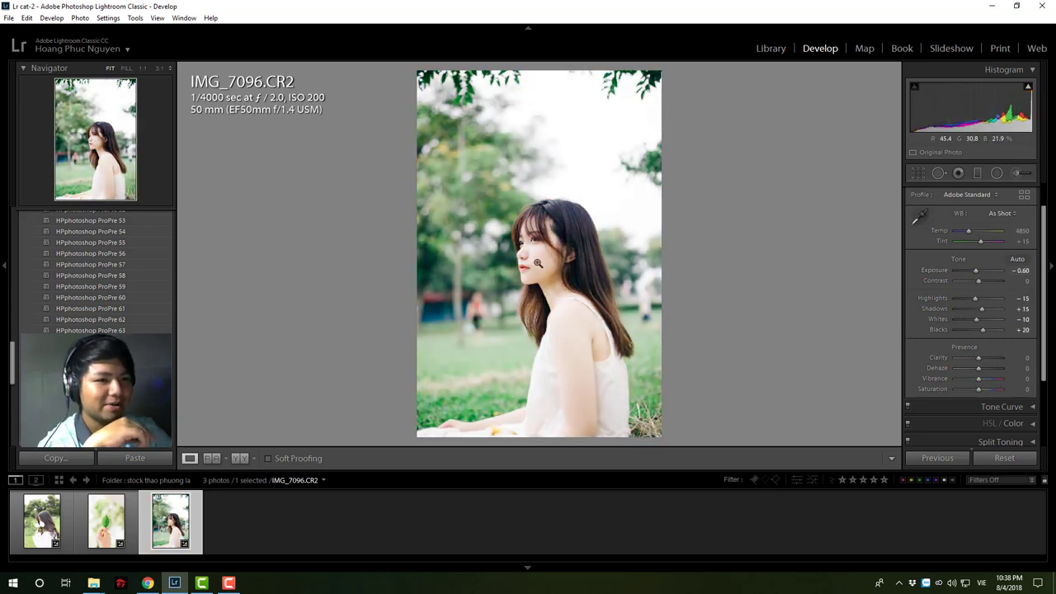
pyautogui.click(973, 281)
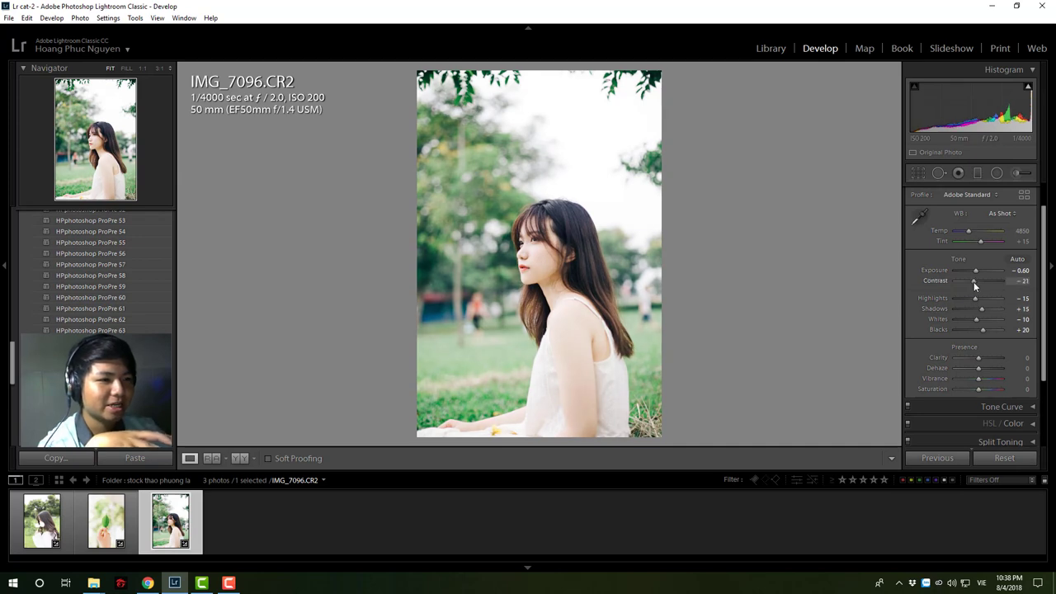
pyautogui.click(520, 258)
pyautogui.click(519, 256)
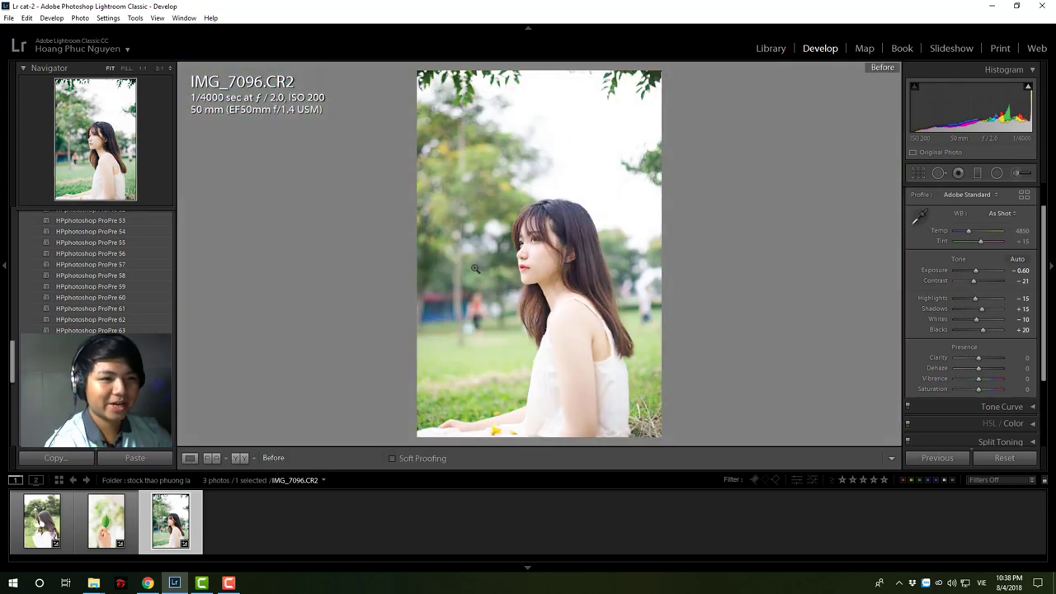